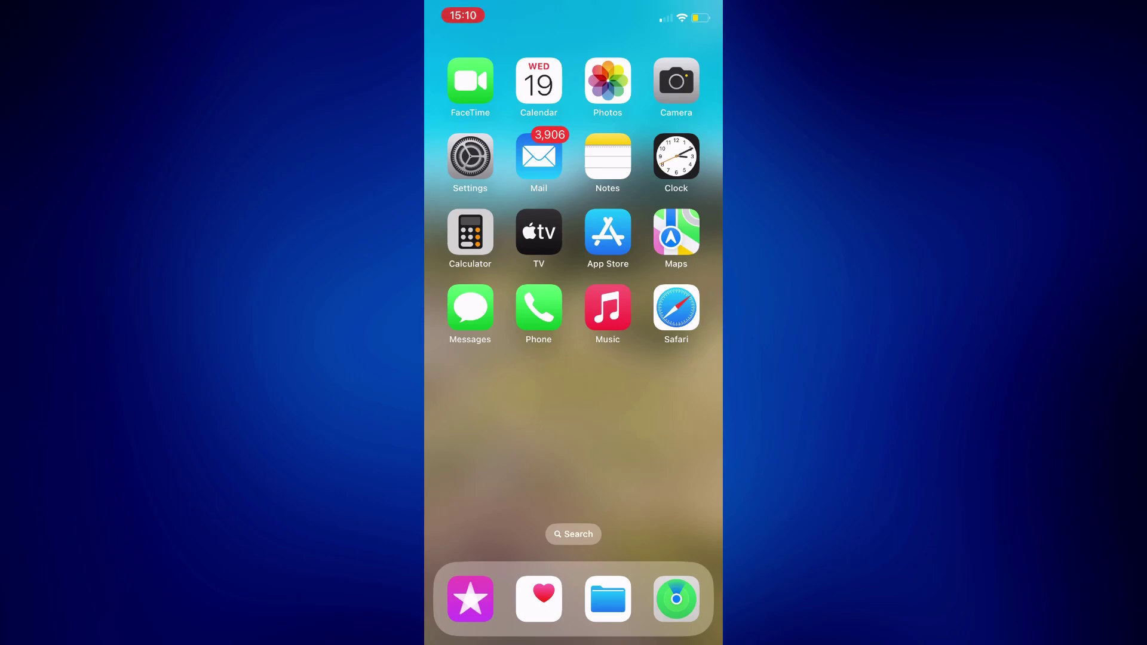
- Check Safari's current page, return home, and swipe past the home pages to the App Library
left_click(676, 308)
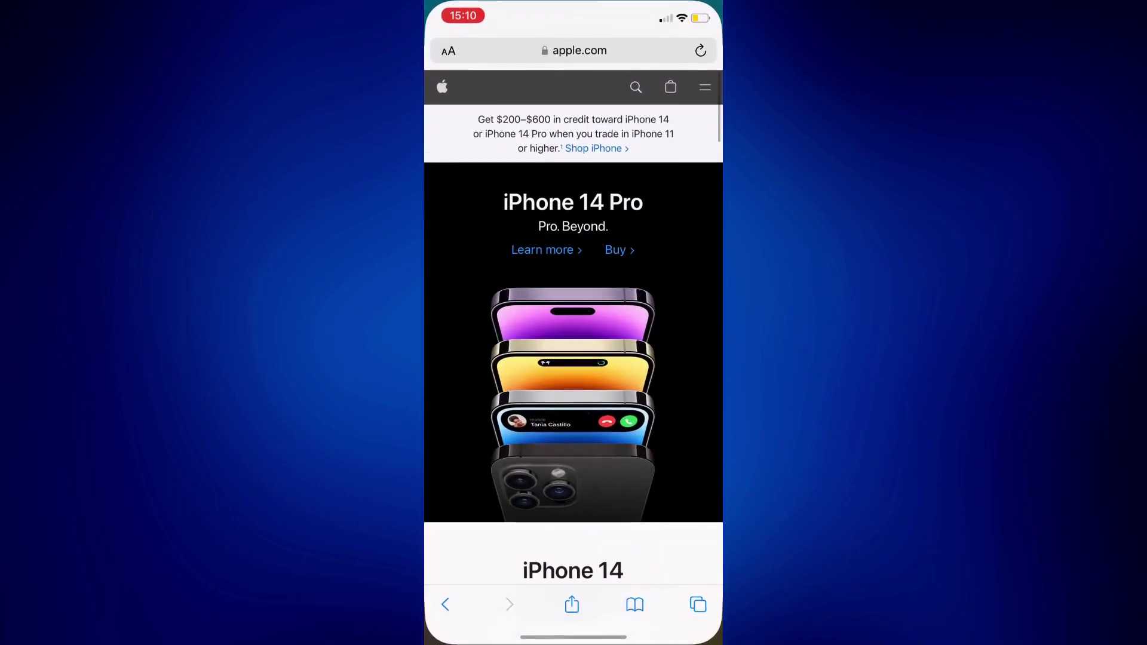
scroll(574, 359, "down", 5)
scroll(574, 359, "down", 5)
scroll(574, 358, "up", 10)
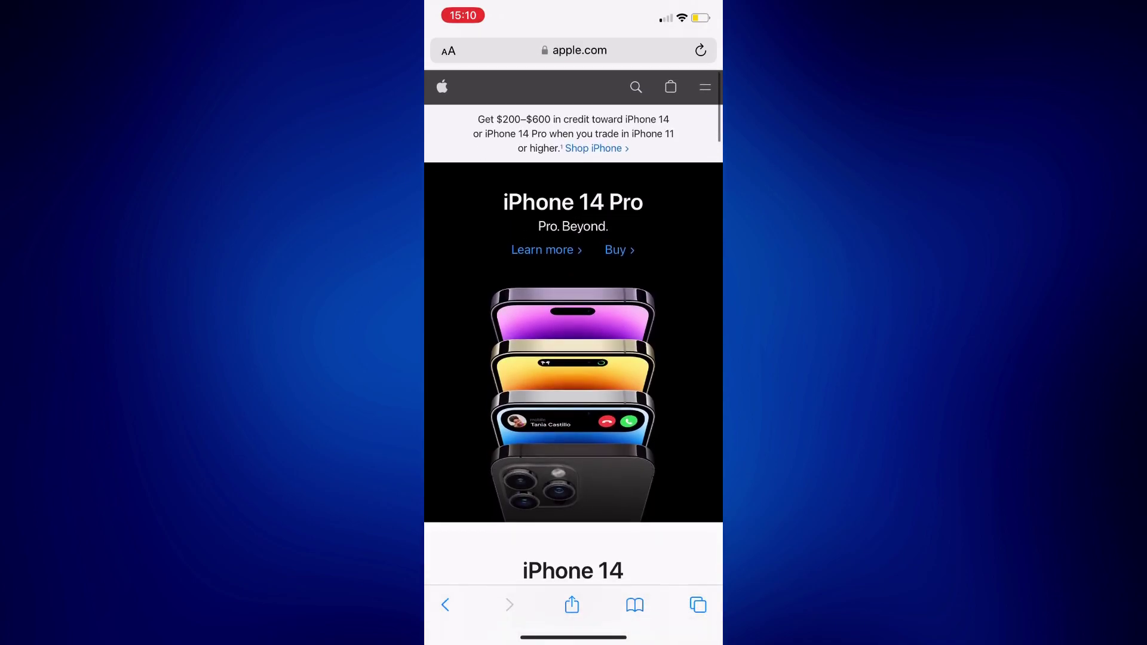
left_click_drag(573, 637, 573, 359)
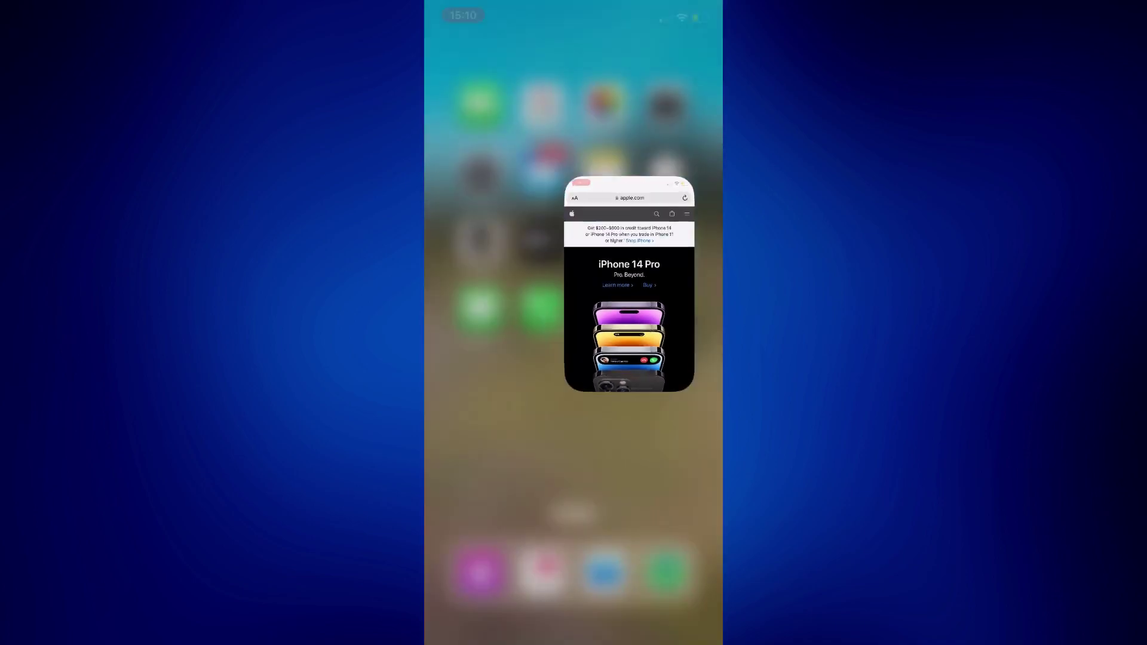
left_click_drag(663, 403, 484, 404)
left_click_drag(663, 403, 485, 403)
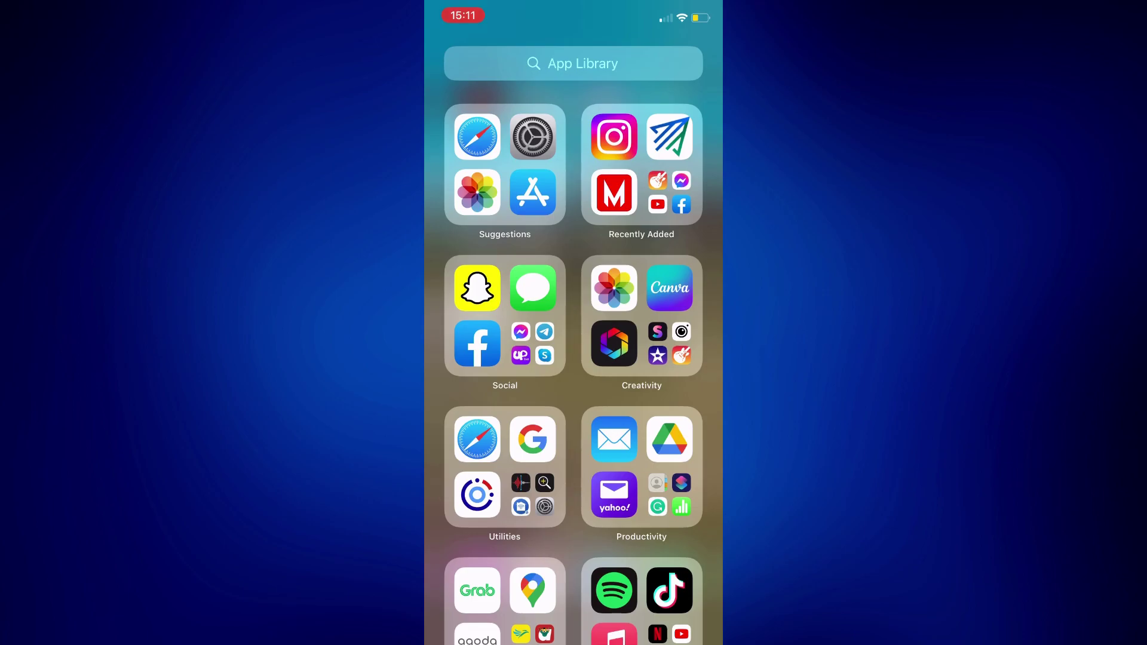
- Drag a Safari copy from the App Library onto home page two, right after Instagram
left_click(477, 136)
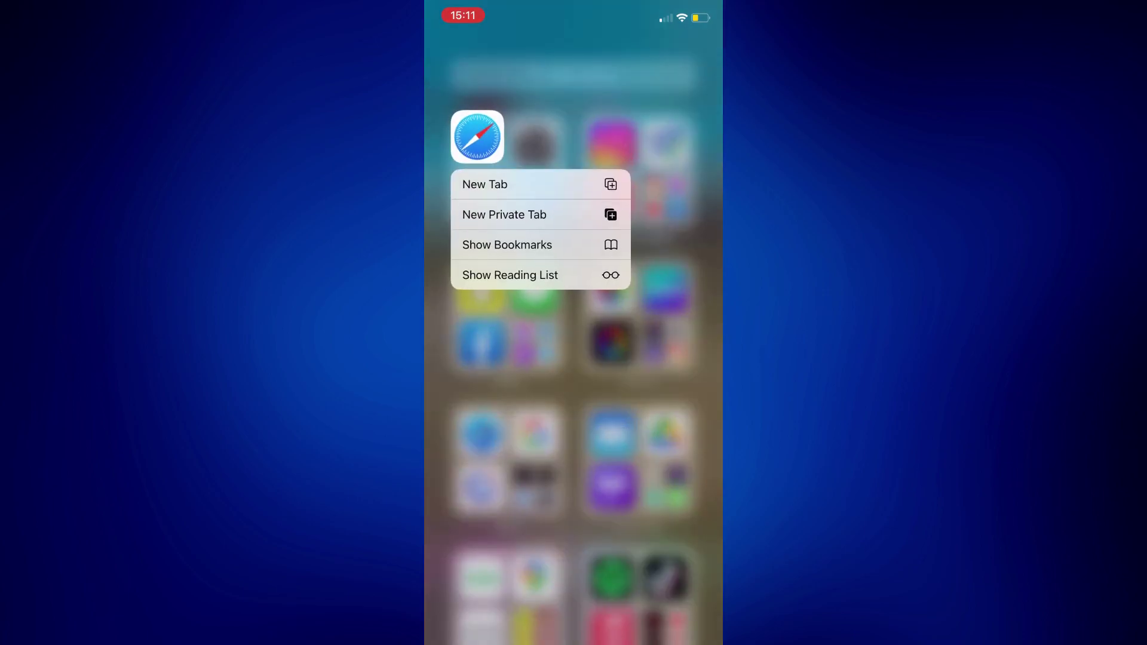
mouse_move(477, 137)
left_mouse_down()
mouse_move(550, 294)
mouse_move(532, 321)
left_mouse_up()
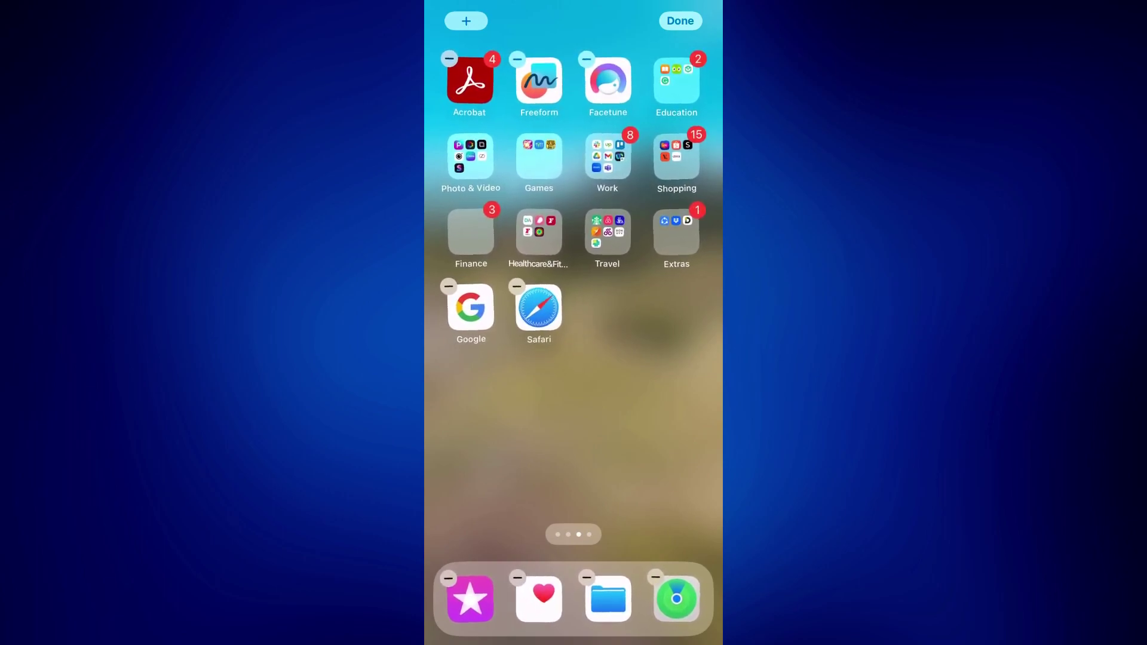
left_click_drag(663, 403, 484, 404)
left_click_drag(663, 358, 484, 359)
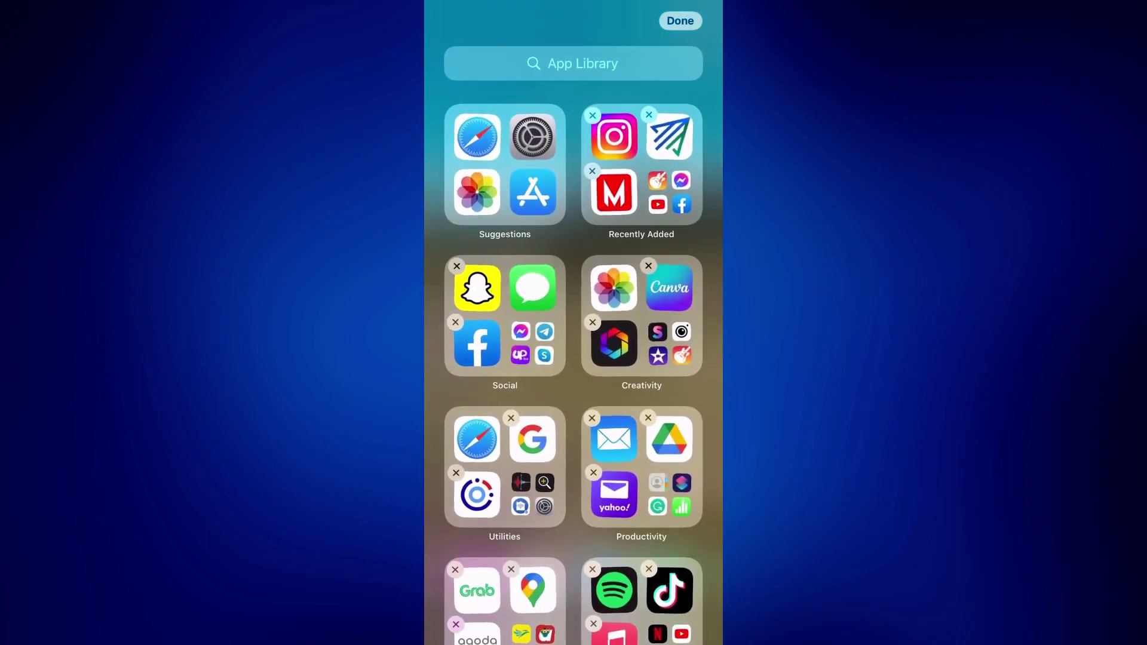
left_click_drag(477, 137, 441, 202)
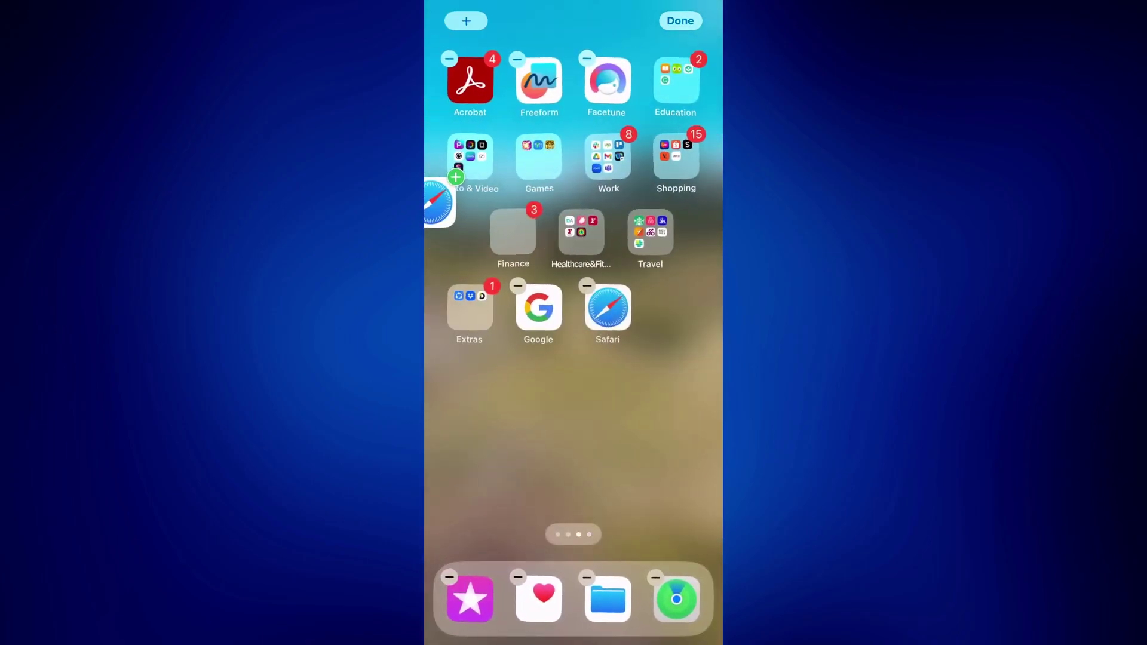
mouse_move(442, 202)
left_mouse_down()
mouse_move(587, 457)
mouse_move(564, 451)
mouse_move(615, 476)
mouse_move(670, 477)
mouse_move(674, 461)
left_mouse_up()
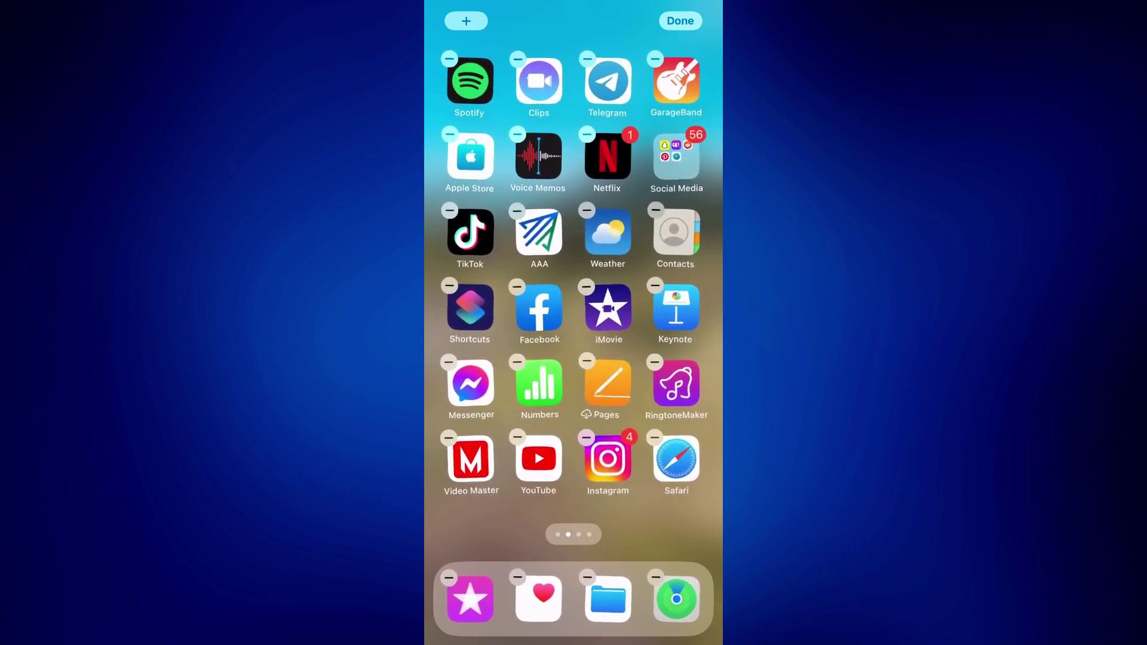
- End icon editing, return to page one, and swipe across to the App Library
left_click(681, 21)
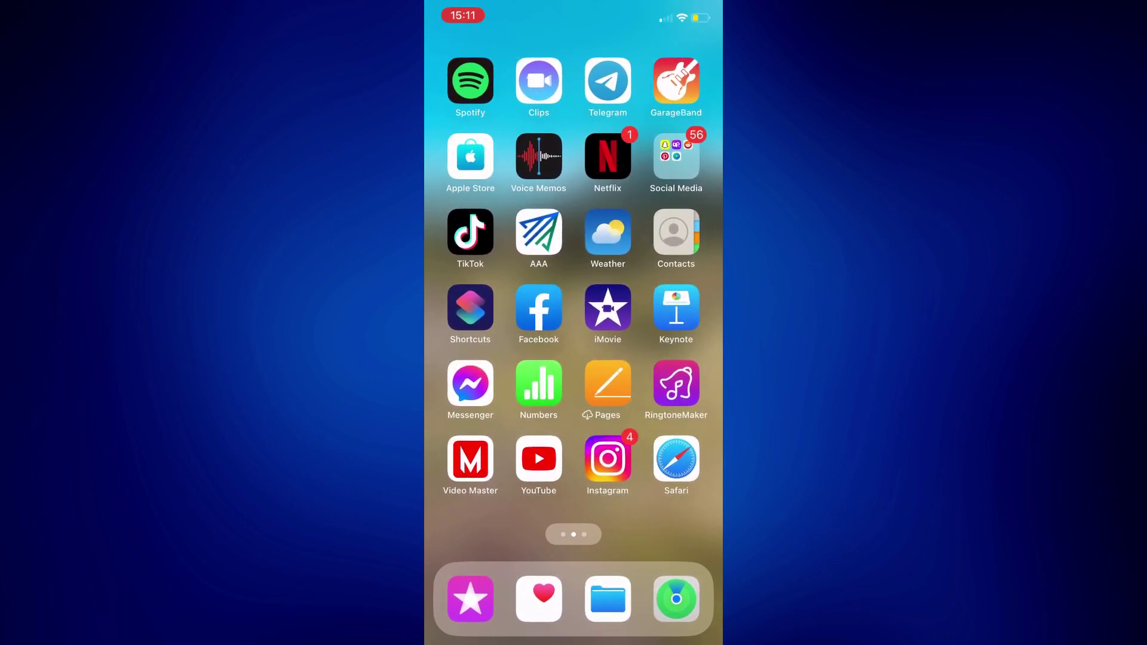
left_click_drag(484, 269, 681, 268)
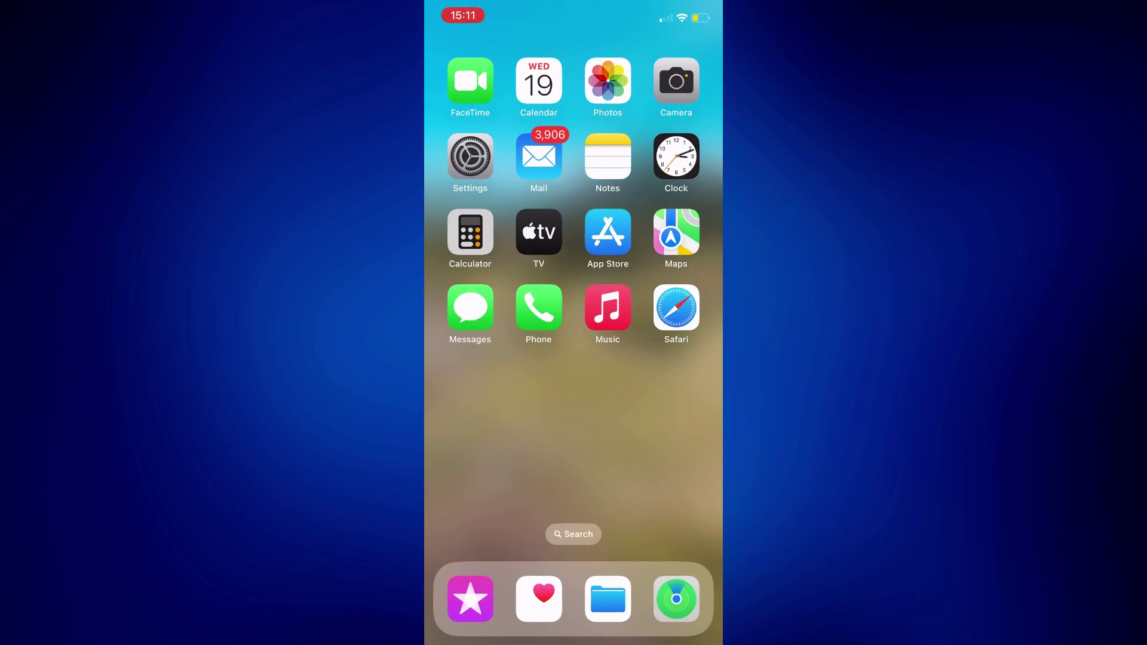
mouse_move(663, 403)
left_mouse_down()
mouse_move(466, 404)
mouse_move(682, 404)
mouse_move(466, 404)
left_mouse_up()
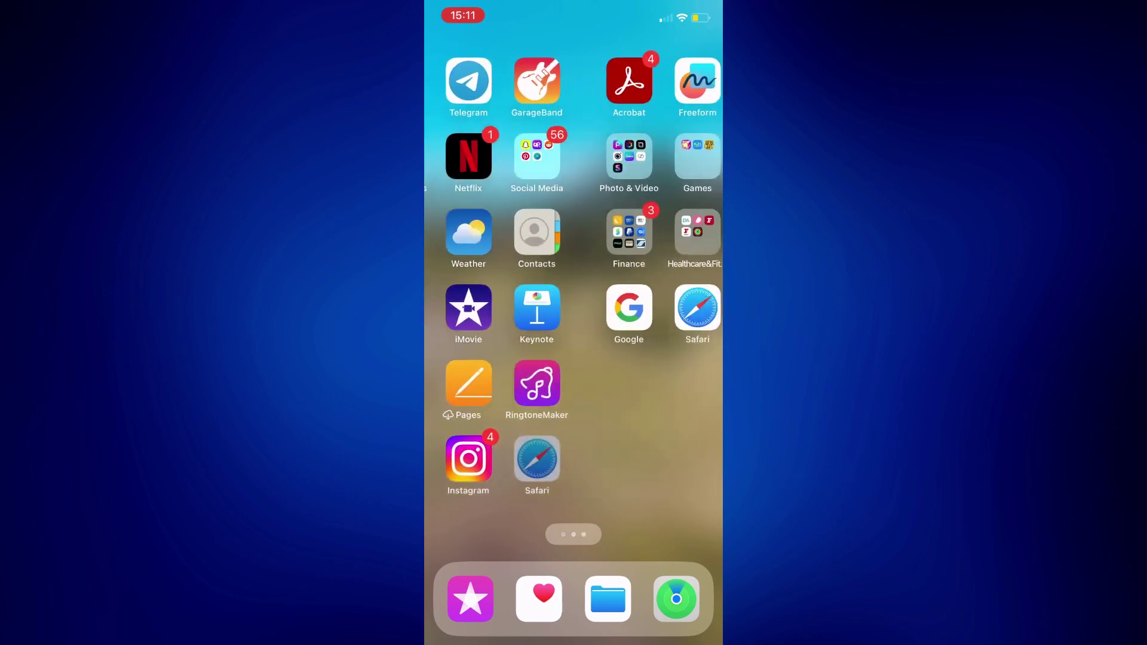
left_click_drag(663, 403, 466, 403)
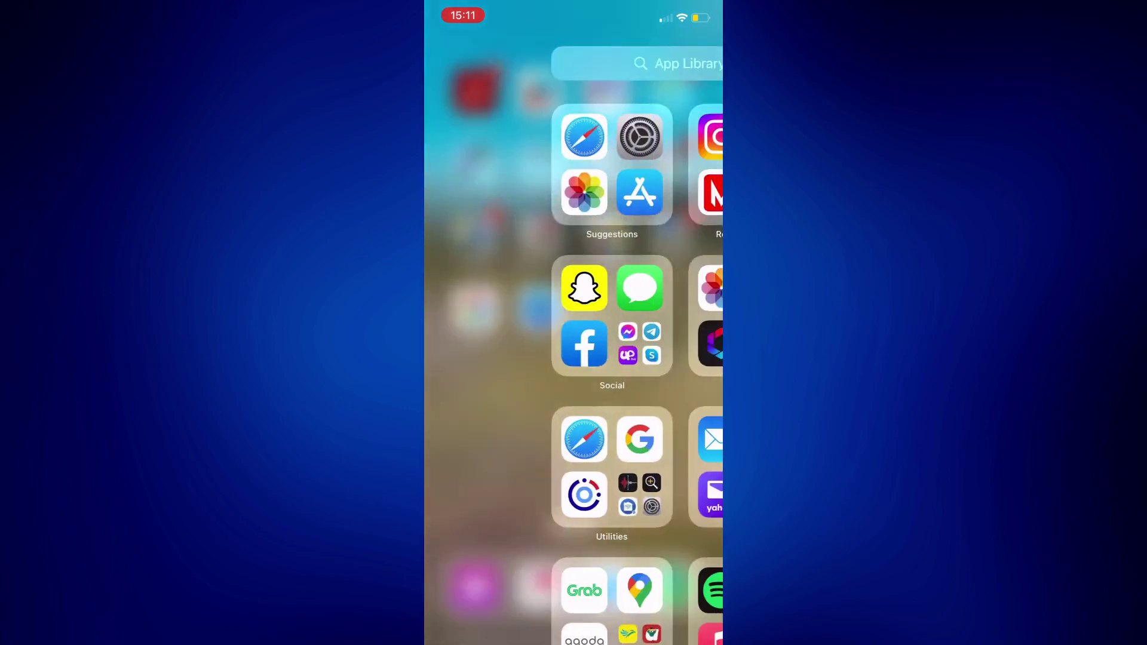
- Drop another Safari copy beside Google on page three and end icon editing
left_click_drag(478, 136, 494, 289)
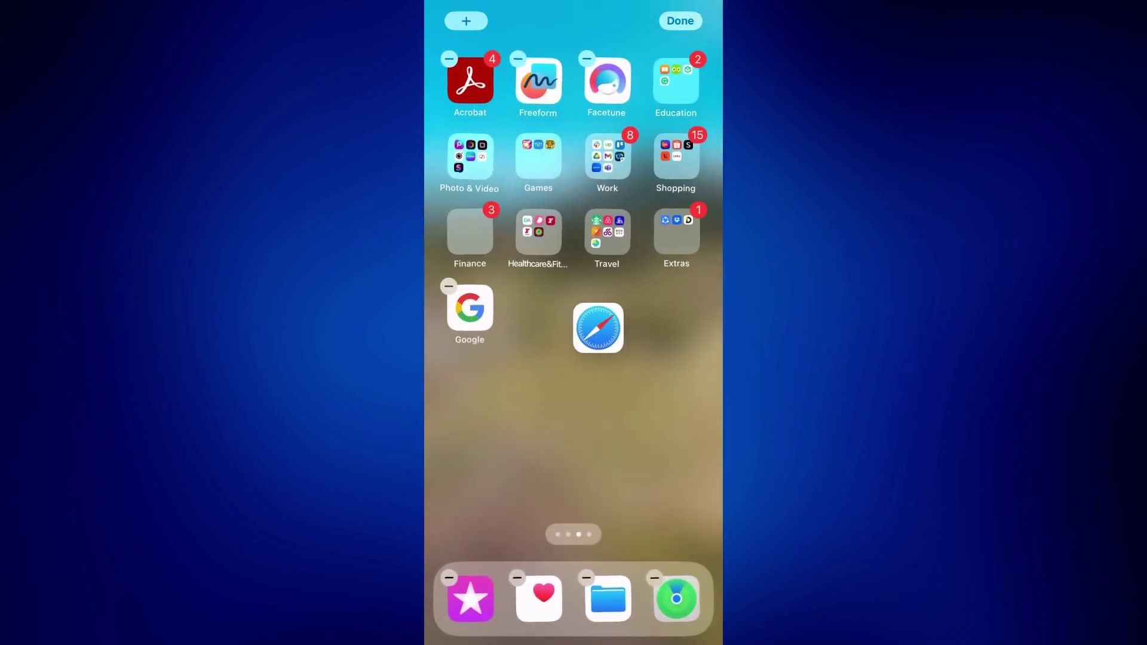
left_click_drag(494, 289, 540, 310)
left_click_drag(663, 403, 466, 403)
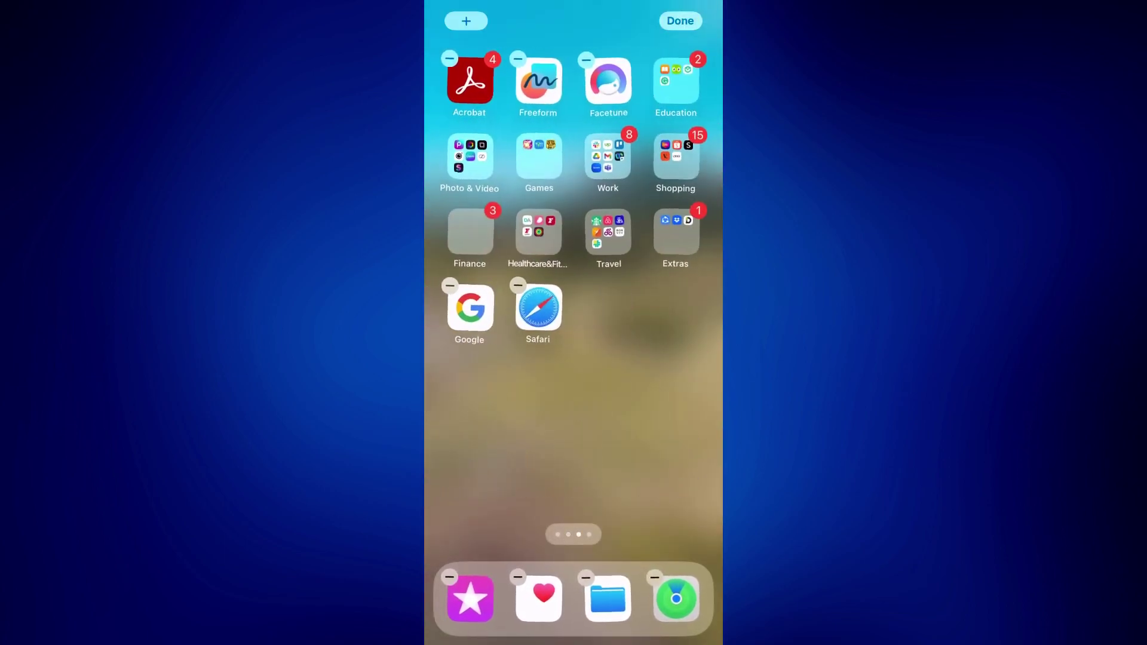
left_click_drag(538, 308, 537, 308)
mouse_move(664, 404)
left_mouse_down()
mouse_move(465, 404)
mouse_move(663, 403)
left_mouse_up()
left_click(680, 21)
- Launch Safari from page one and page two, seeing apple.com both times
left_click_drag(501, 404, 573, 403)
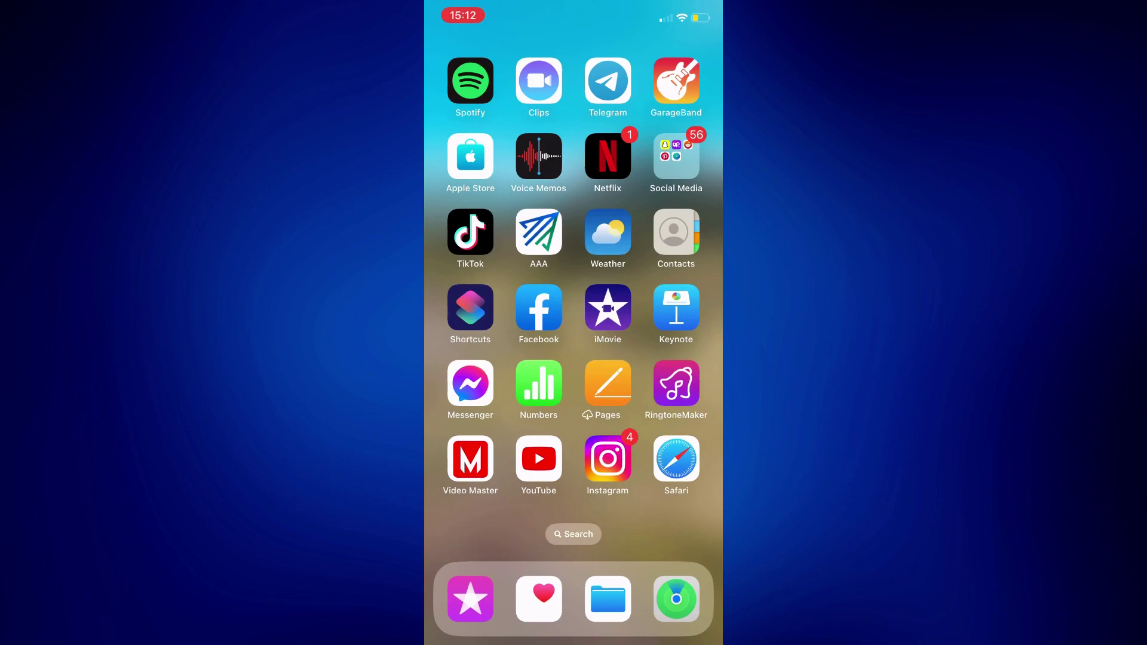
scroll(574, 278, "left", 5)
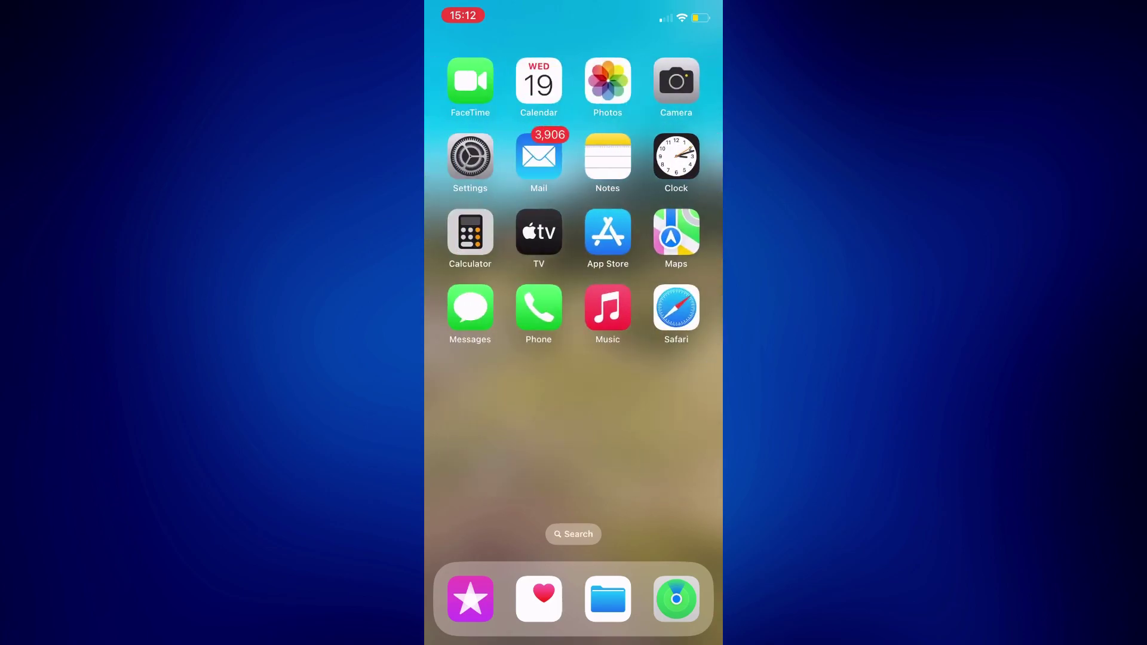
left_click(675, 308)
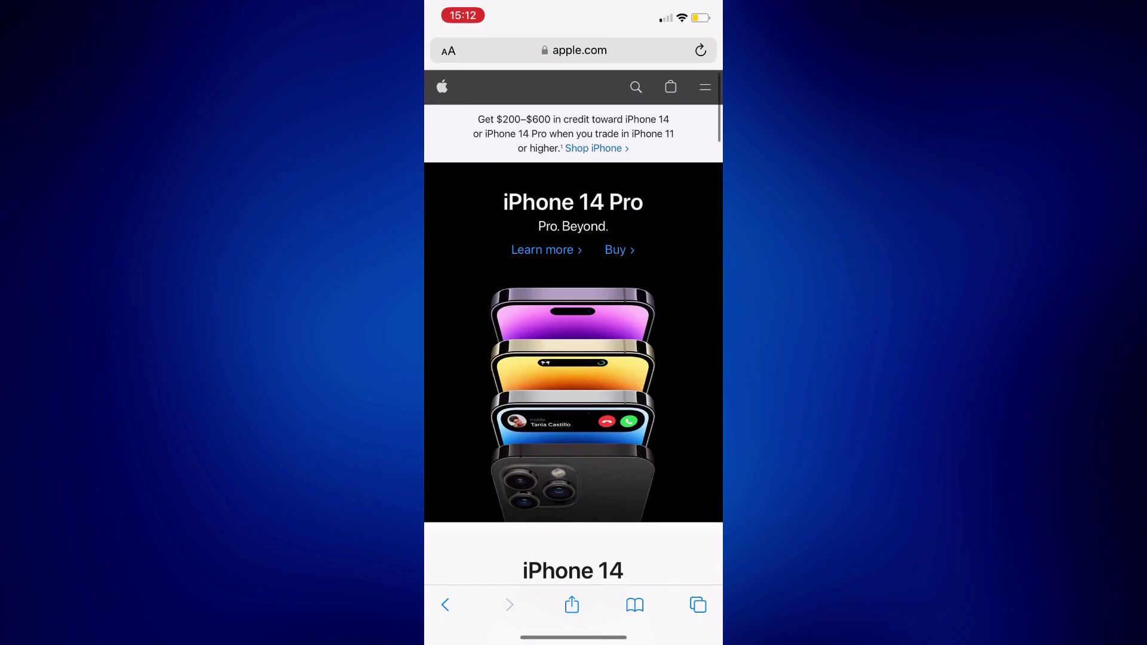
left_click_drag(573, 637, 574, 359)
scroll(573, 323, "right", 5)
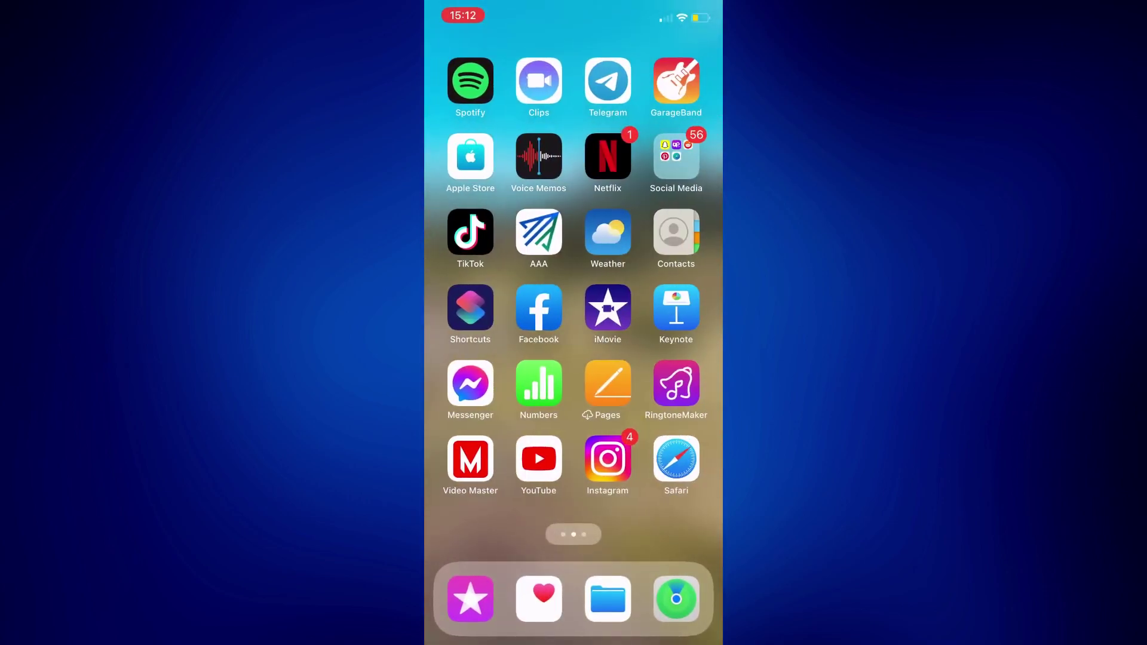
left_click(676, 458)
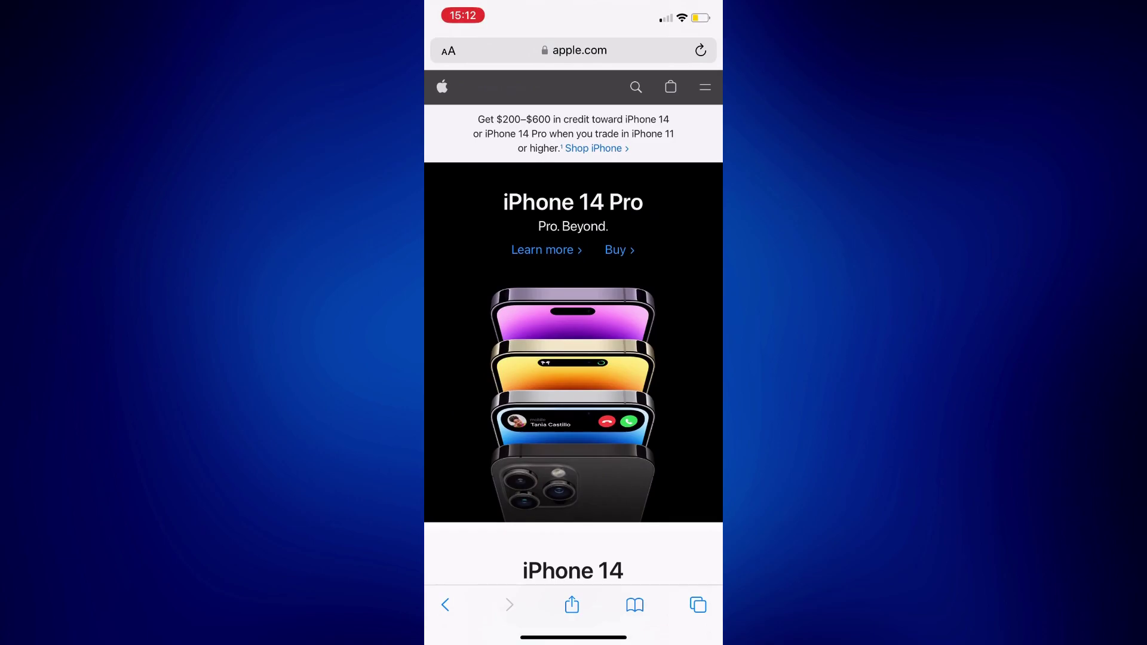
- Load youtube.com in Safari from the 'youtube' suggestion and return home
left_click(573, 51)
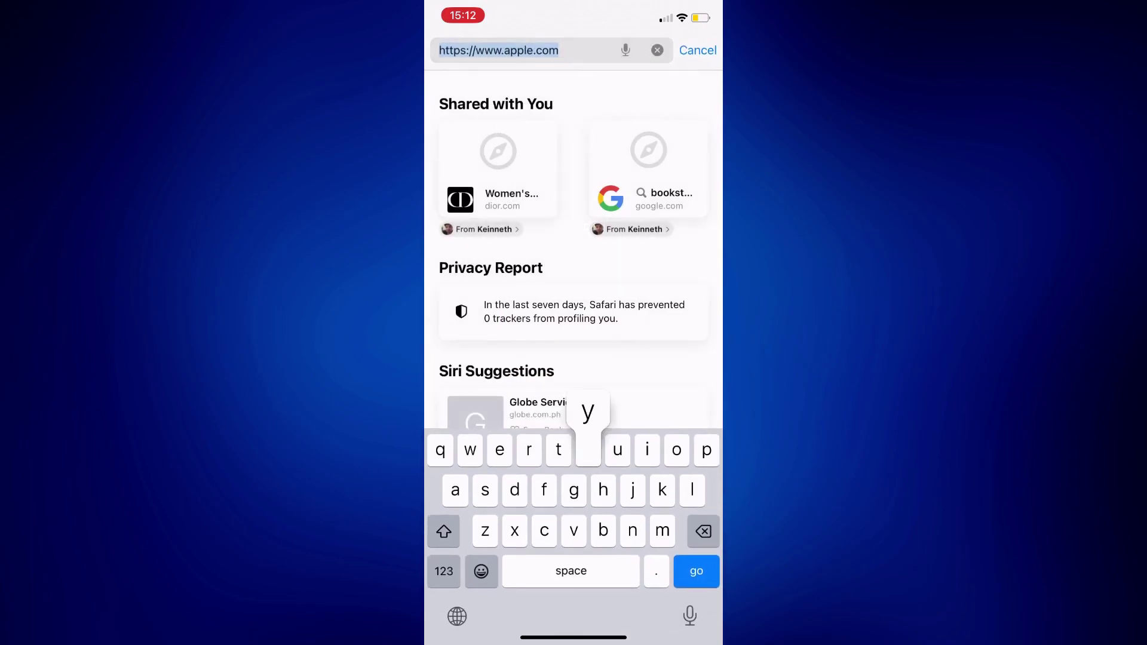
type("youtube")
key("Return")
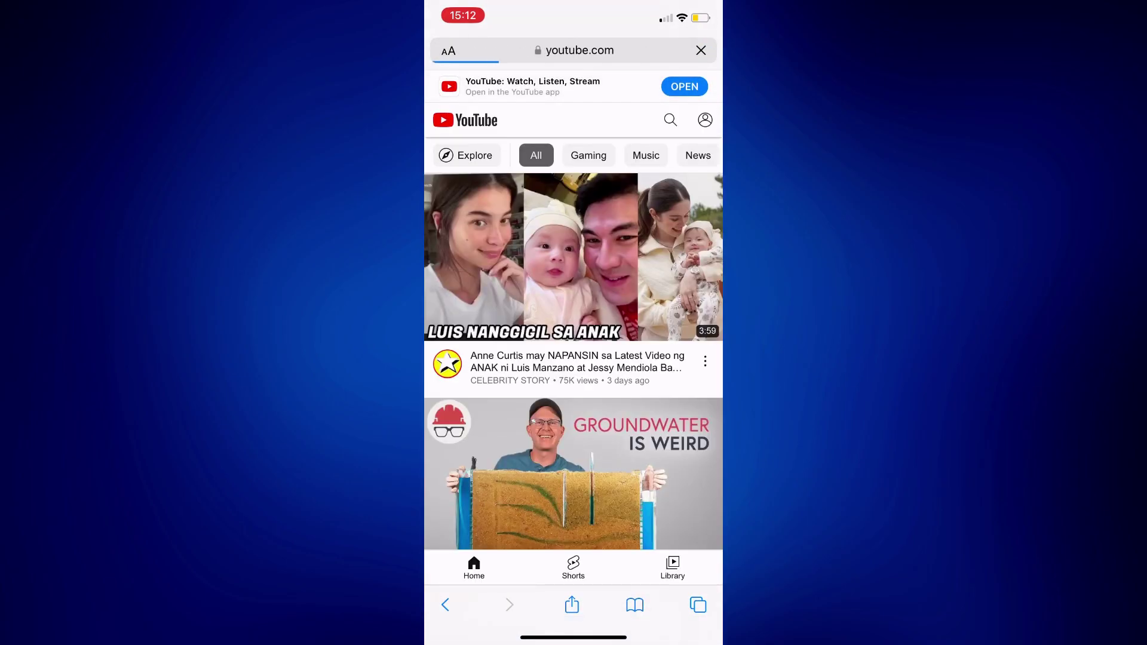
left_click_drag(573, 637, 573, 376)
- Open the Safari copy beside Google on page three, then return to page one
left_click_drag(663, 377, 484, 377)
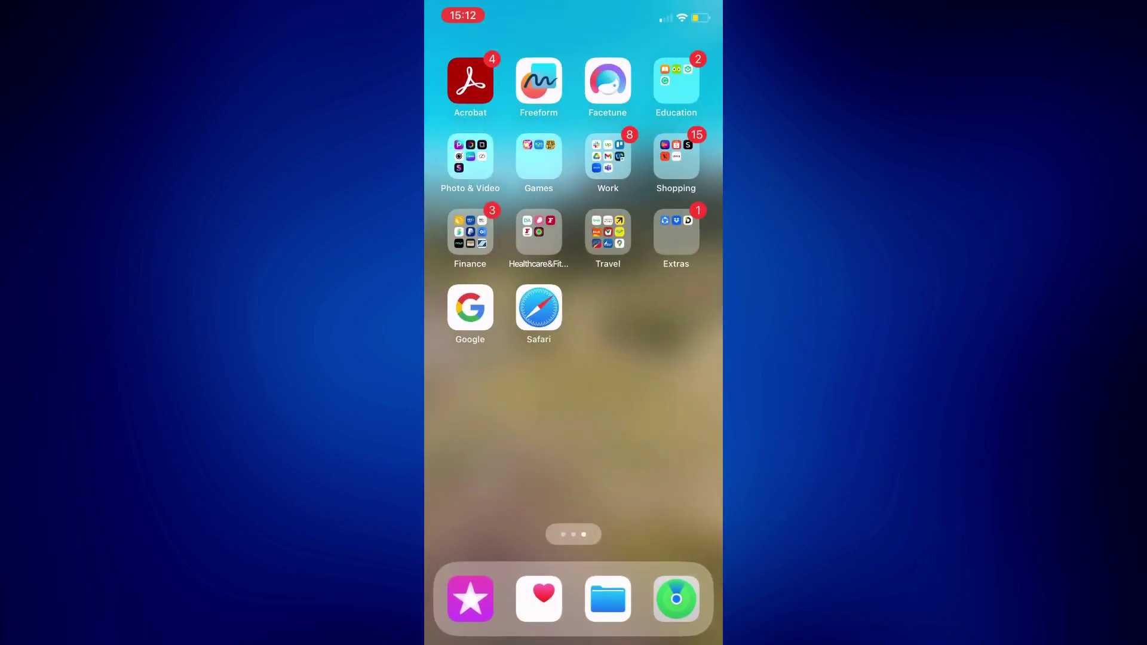
left_click(539, 307)
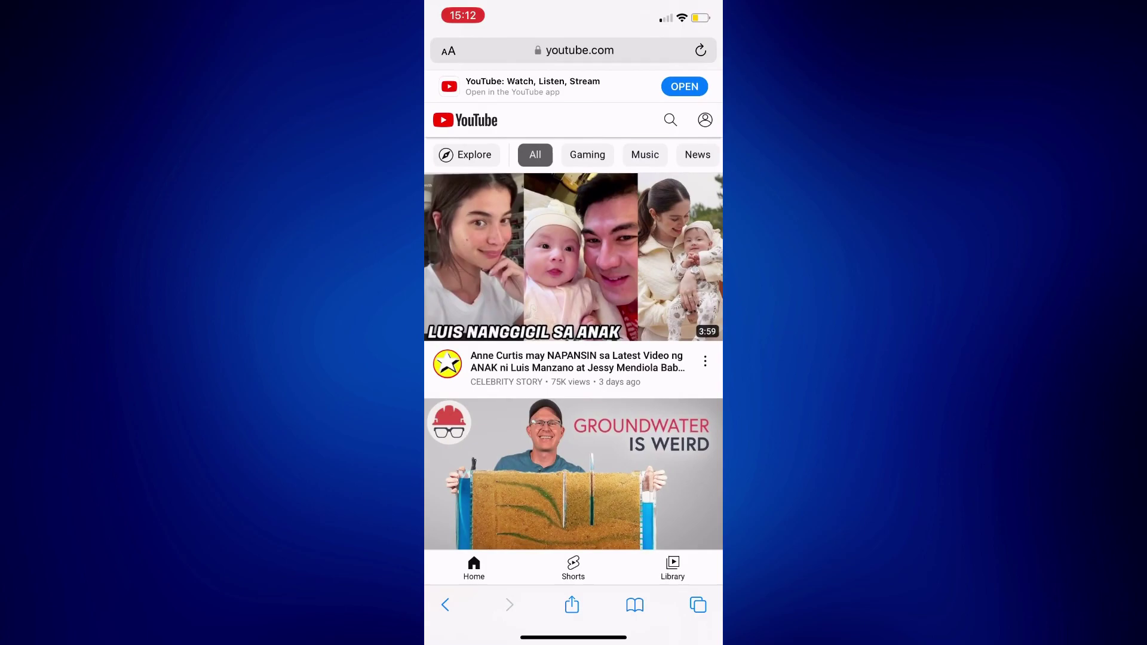
scroll(574, 359, "down", 10)
left_click_drag(573, 637, 574, 404)
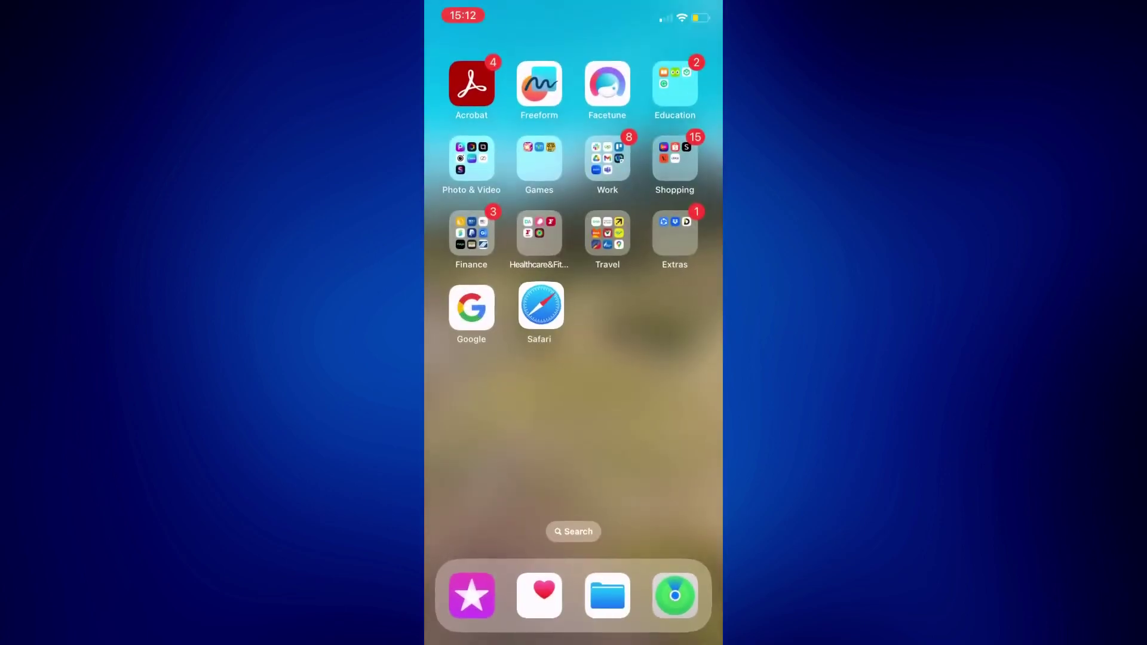
left_click_drag(466, 404, 681, 403)
mouse_move(467, 403)
left_mouse_down()
mouse_move(681, 403)
mouse_move(465, 403)
left_mouse_up()
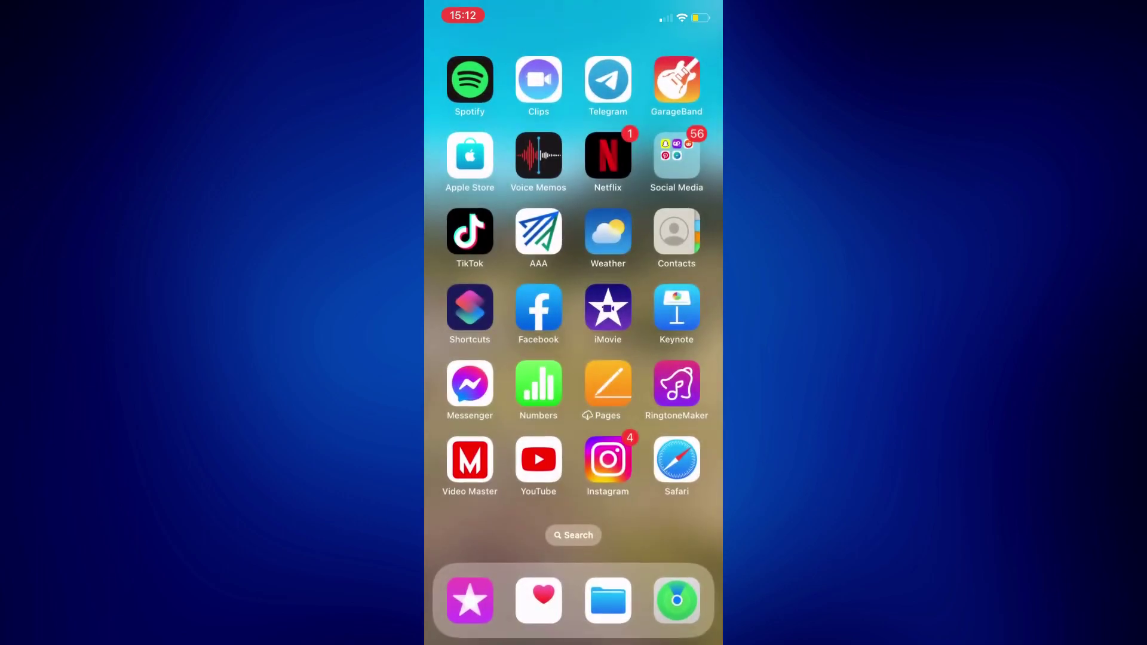
- Quit Safari from the App Switcher, then reopen it on the youtube.com feed
left_click_drag(574, 639, 574, 377)
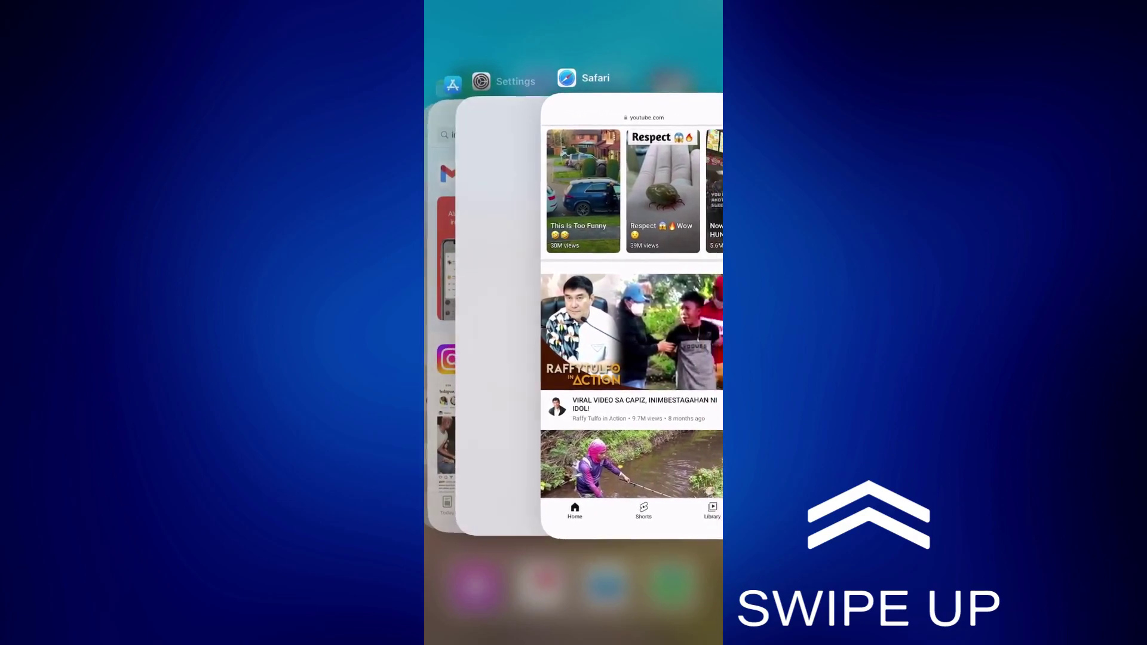
left_click_drag(573, 627, 574, 359)
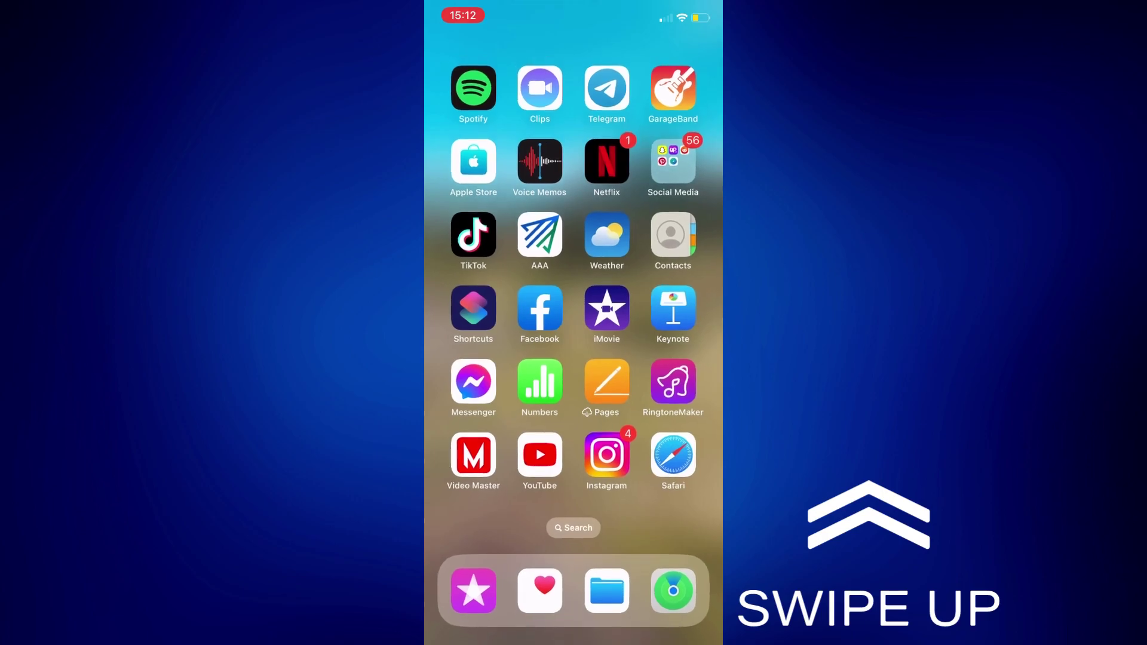
scroll(573, 345, "left", 2)
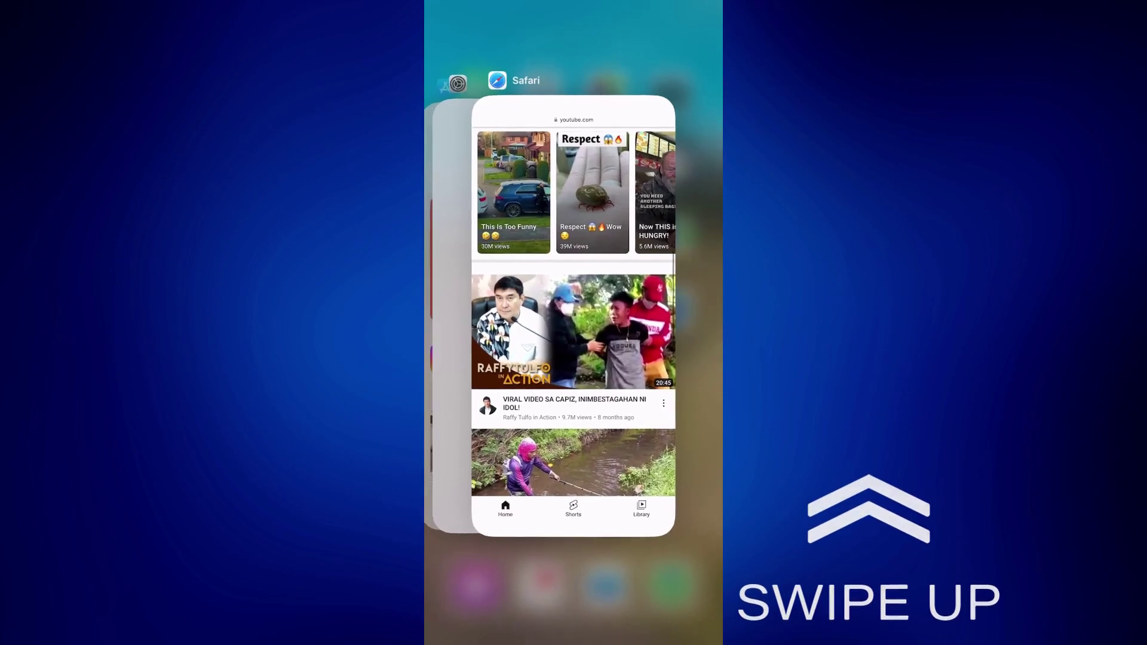
left_click(574, 313)
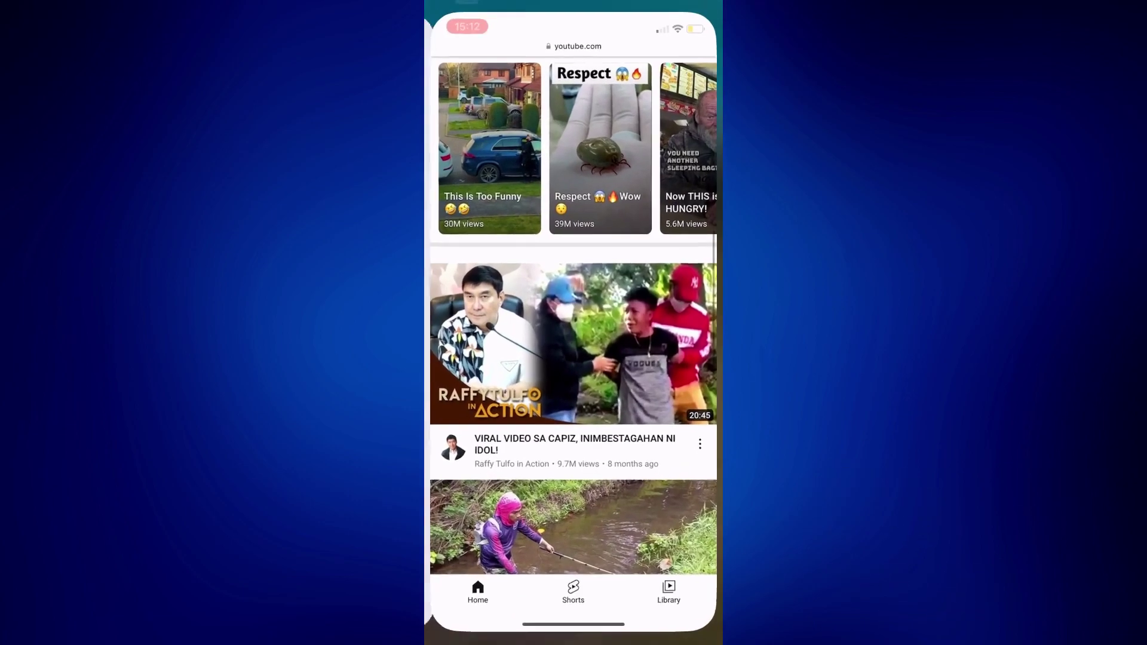
scroll(573, 345, "down", 10)
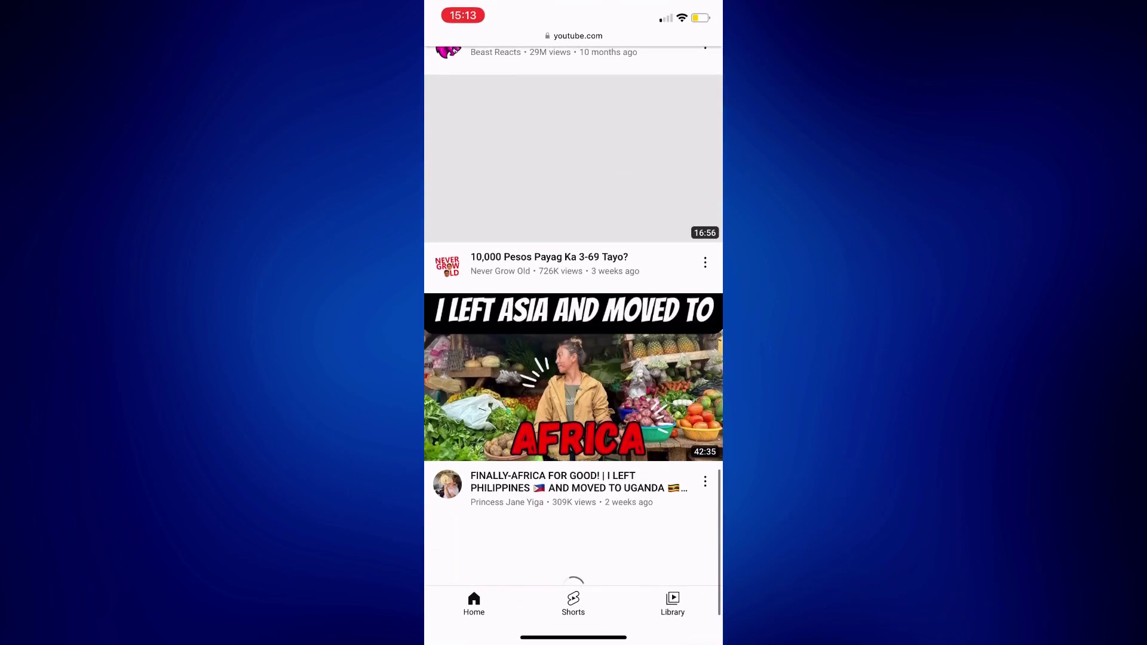